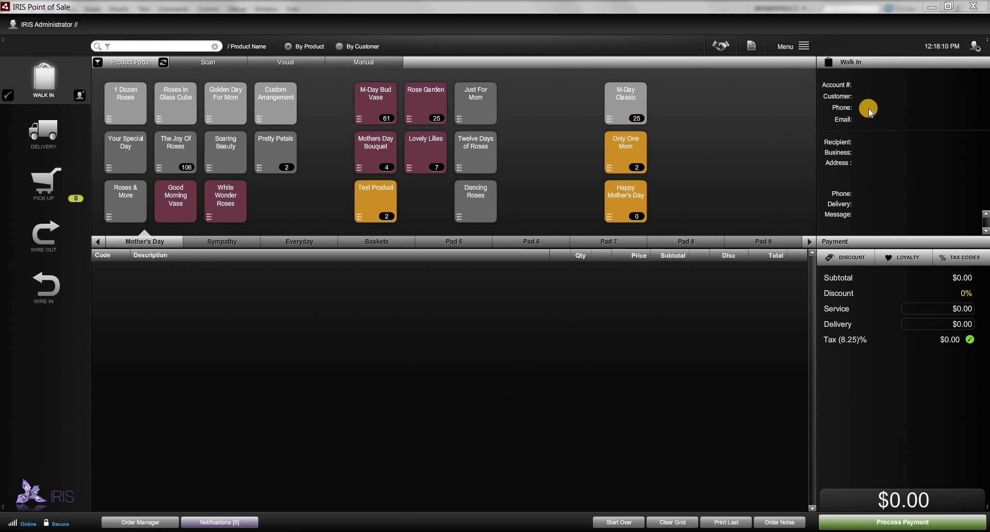
Open the GL Accounts mapping window from the advanced section of System Setup
left_click(975, 46)
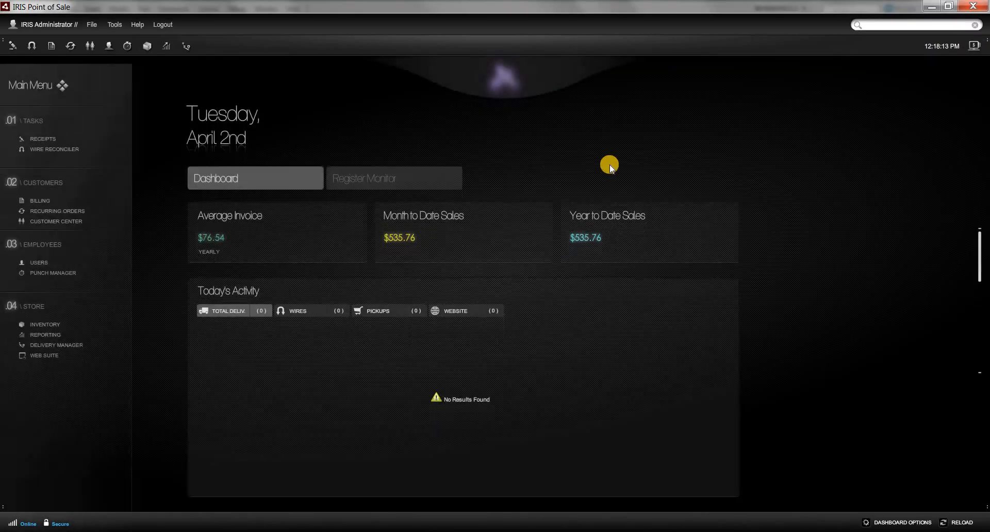
left_click(120, 35)
left_click(140, 308)
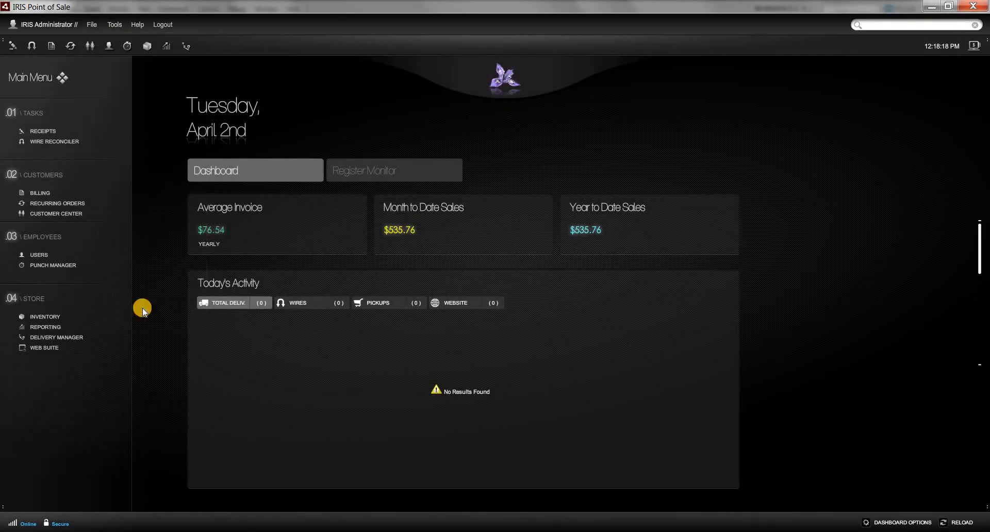
left_click(299, 287)
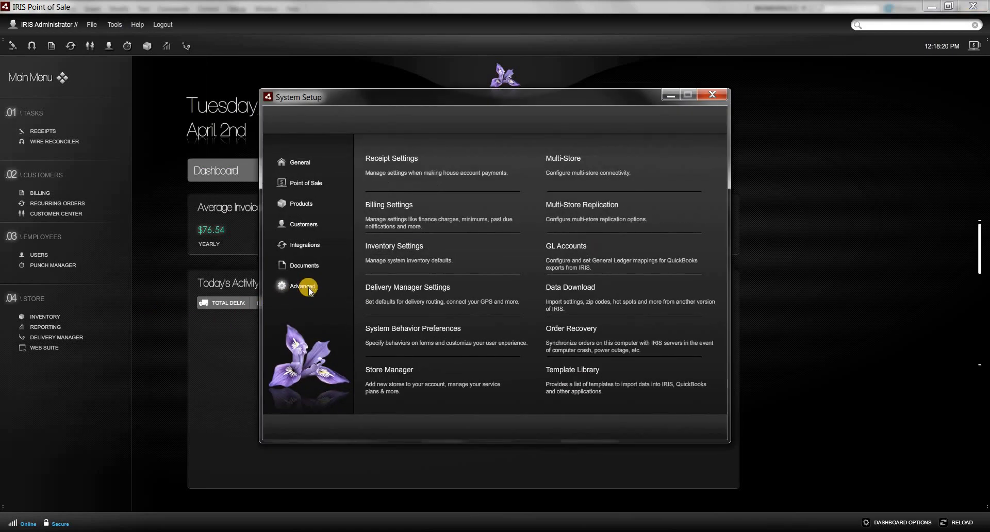
left_click(569, 265)
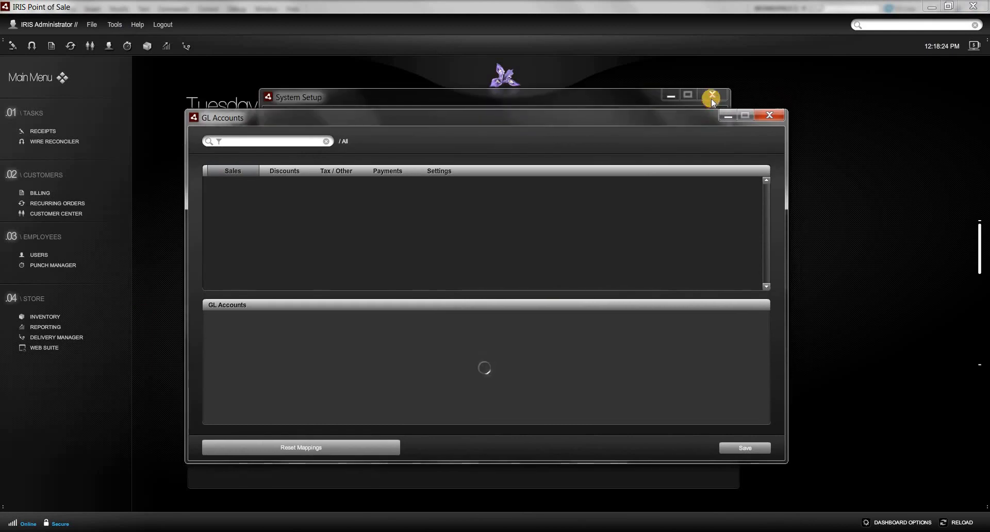
left_click_drag(583, 94, 590, 94)
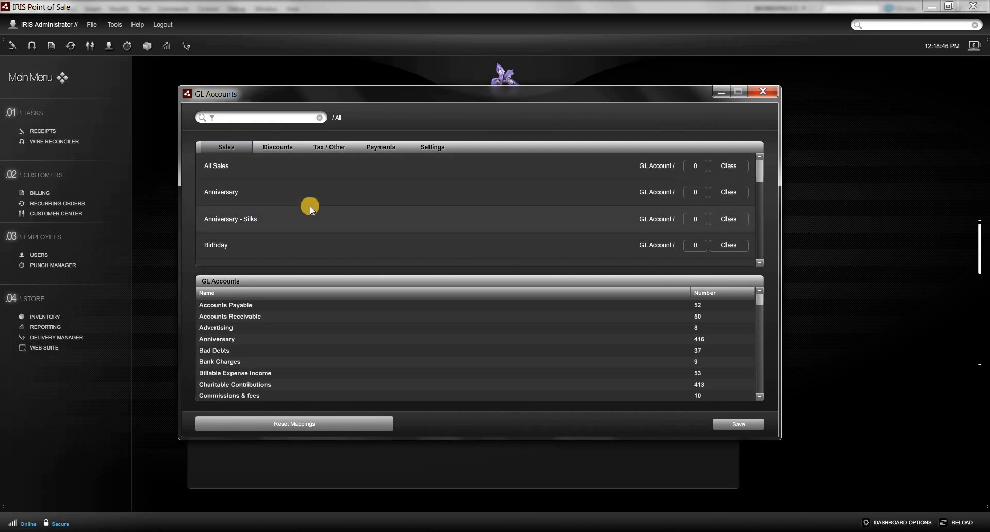
Find the sales accounts, map All Sales to GL account 54 (Sales of Product Income), and save the mappings
scroll(315, 206, "down", 2)
scroll(316, 209, "down", 2)
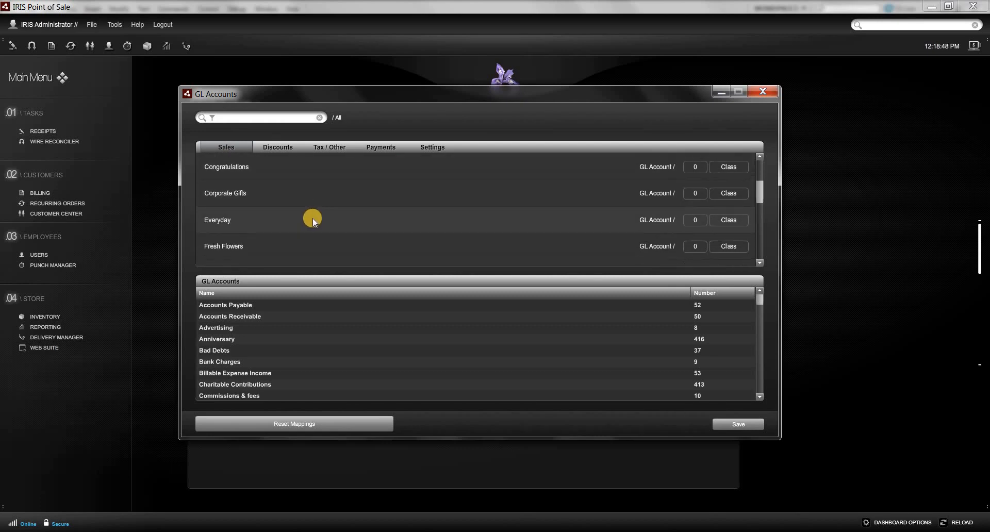
scroll(313, 219, "up", 4)
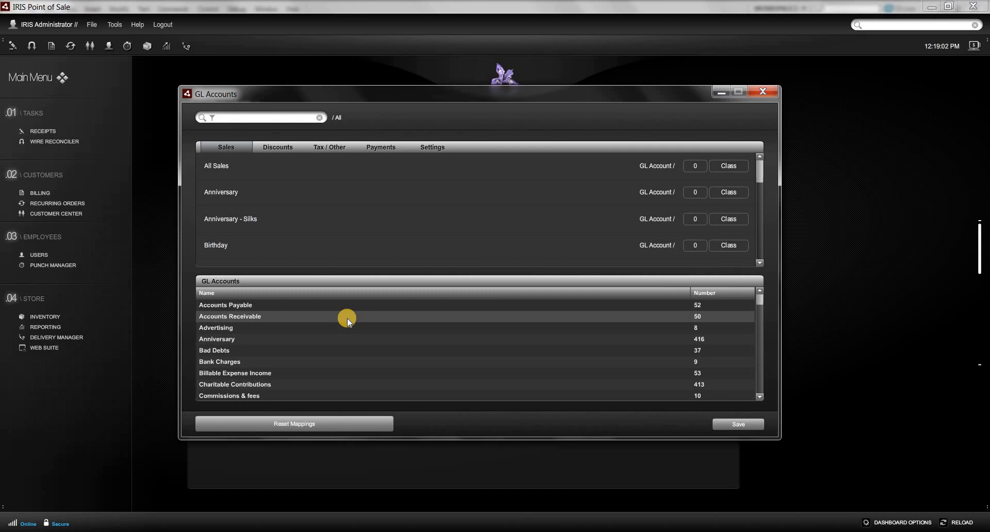
left_click(290, 118)
type("sales")
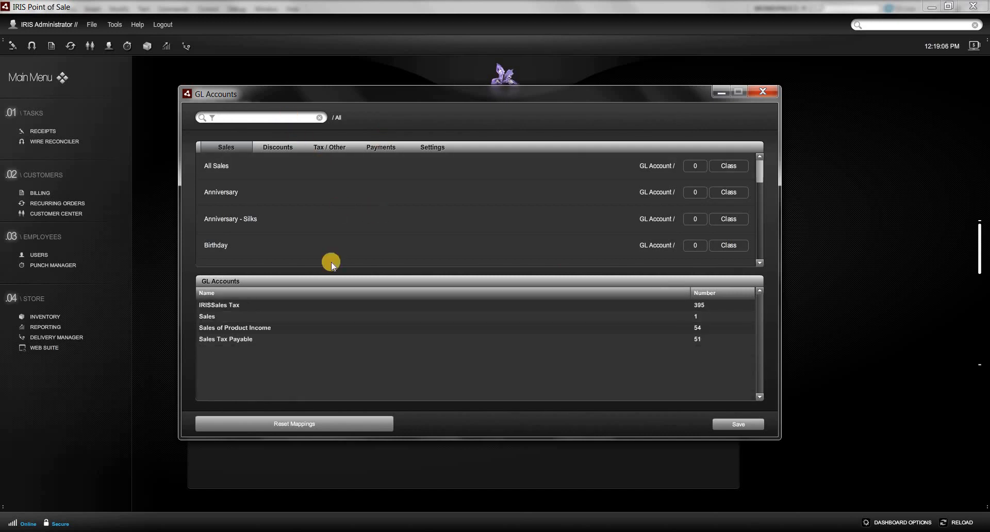
left_click(290, 330)
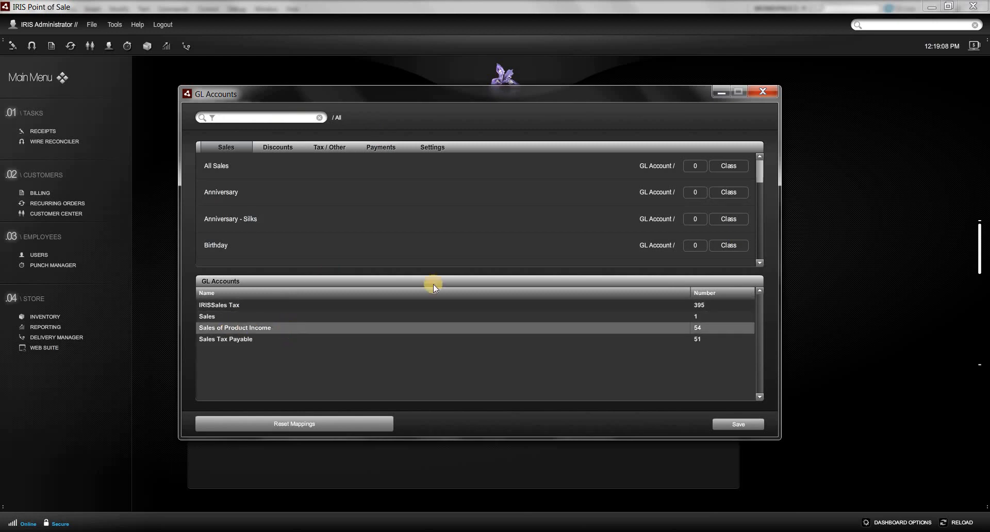
left_click(696, 166)
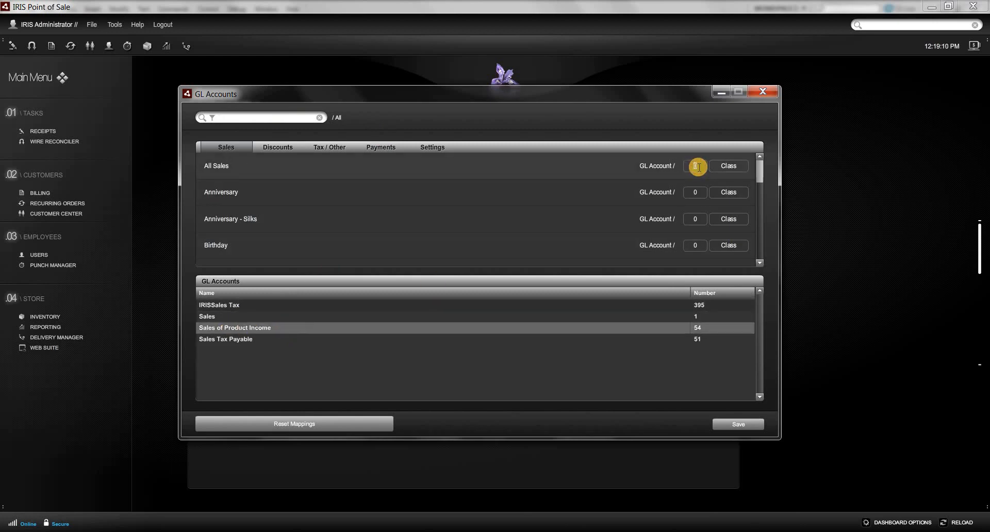
left_click(724, 426)
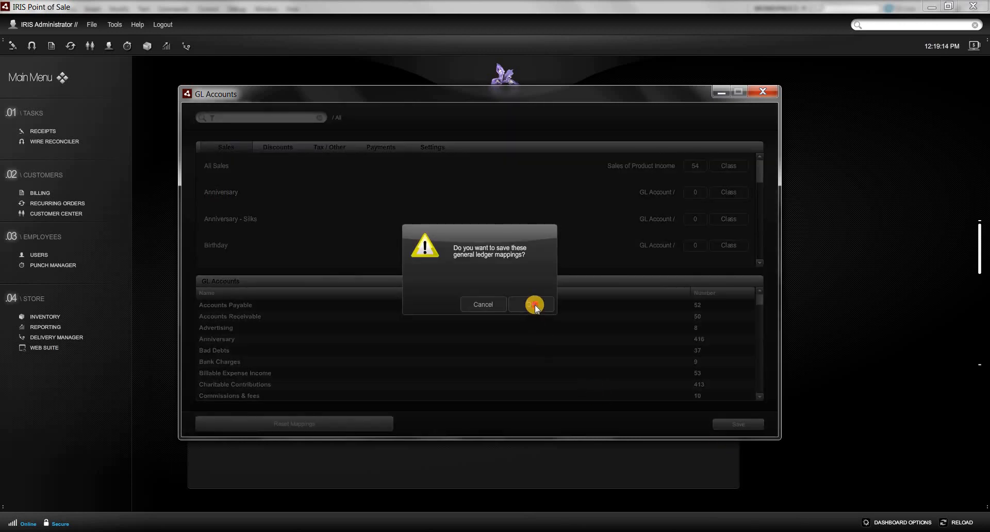
left_click(534, 304)
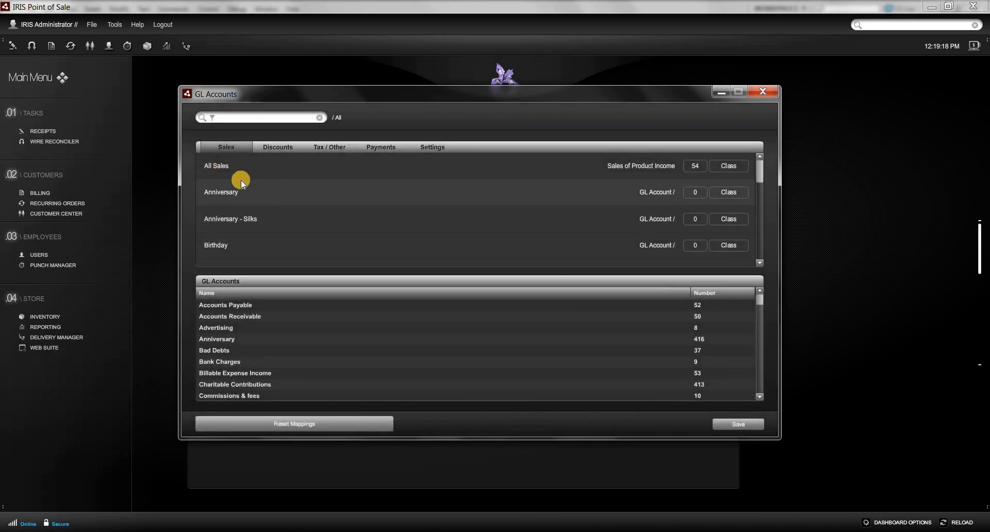
Look up the tax accounts and map Sales Tax to GL account 51 (Sales Tax Payable)
left_click(279, 149)
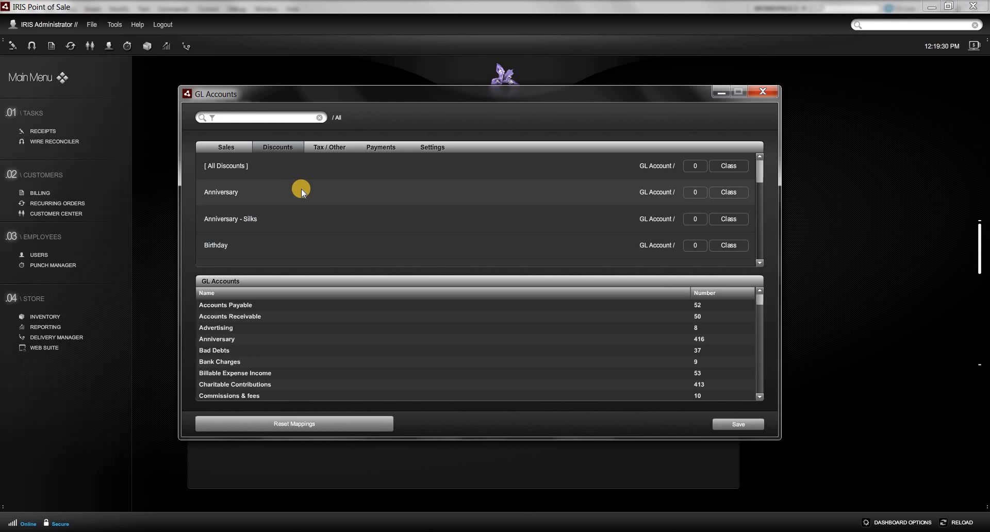
left_click(334, 151)
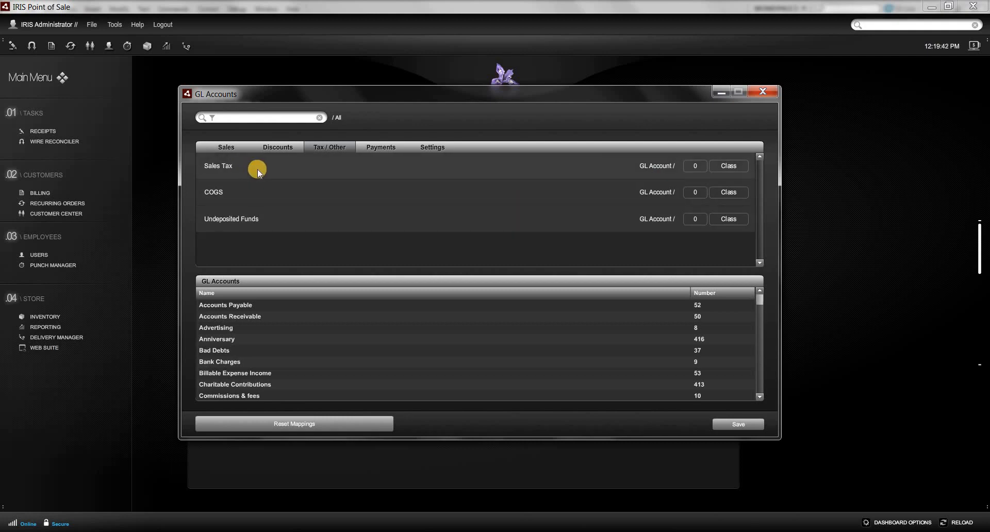
left_click(277, 117)
type("ta")
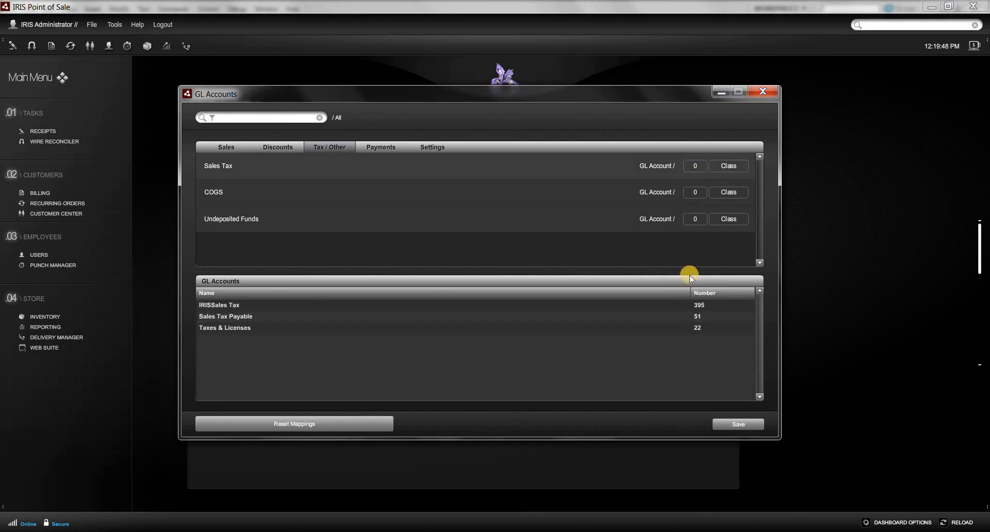
left_click(701, 165)
type("51")
key("Return")
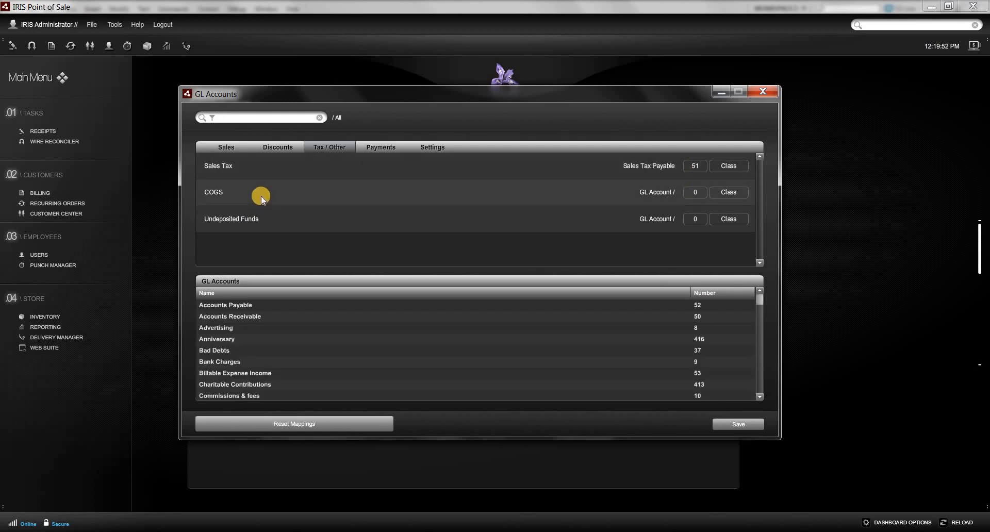
Look up the cost accounts and map COGS to GL account 55 (Cost of Goods Sold)
left_click(268, 120)
type("cost")
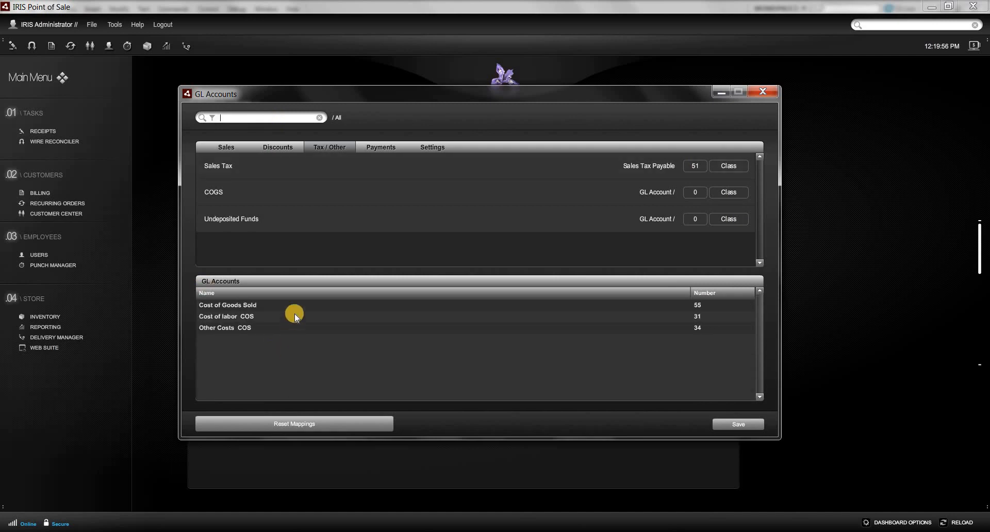
left_click(696, 192)
type("55")
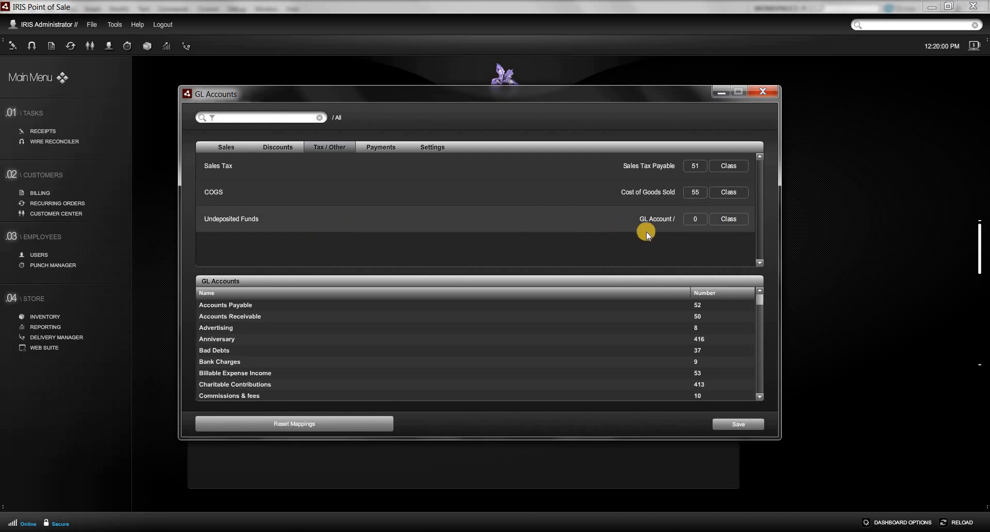
Map Undeposited Funds to GL account 4 and save the general ledger mappings
left_click(697, 219)
type("4")
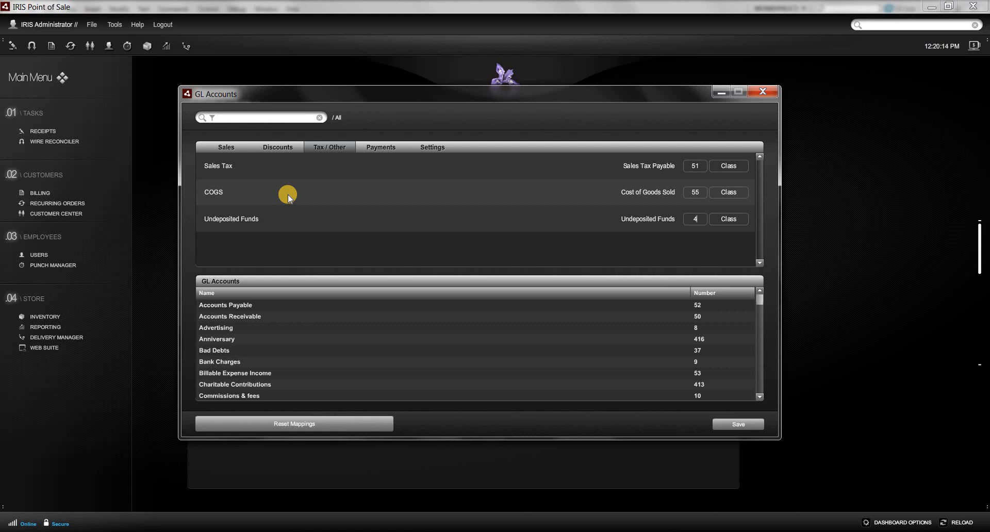
left_click(733, 423)
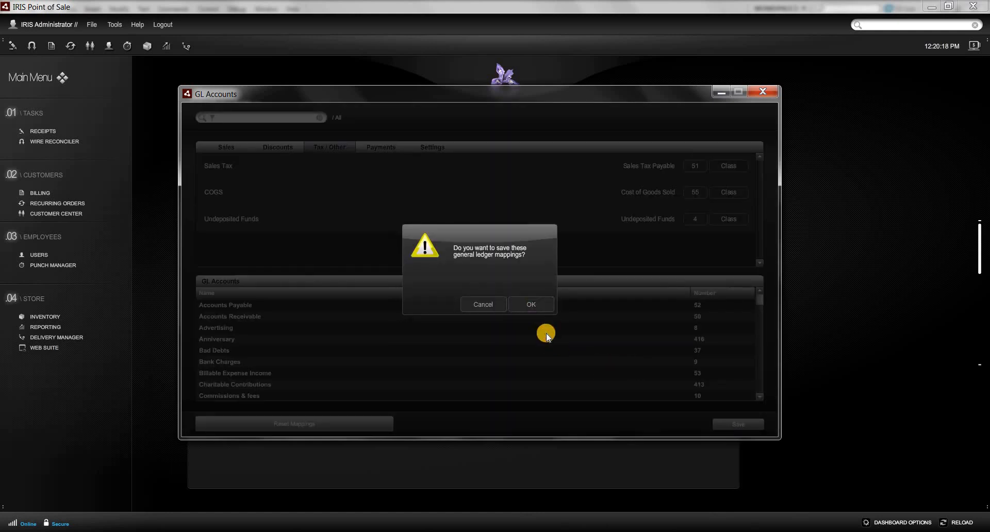
left_click(534, 306)
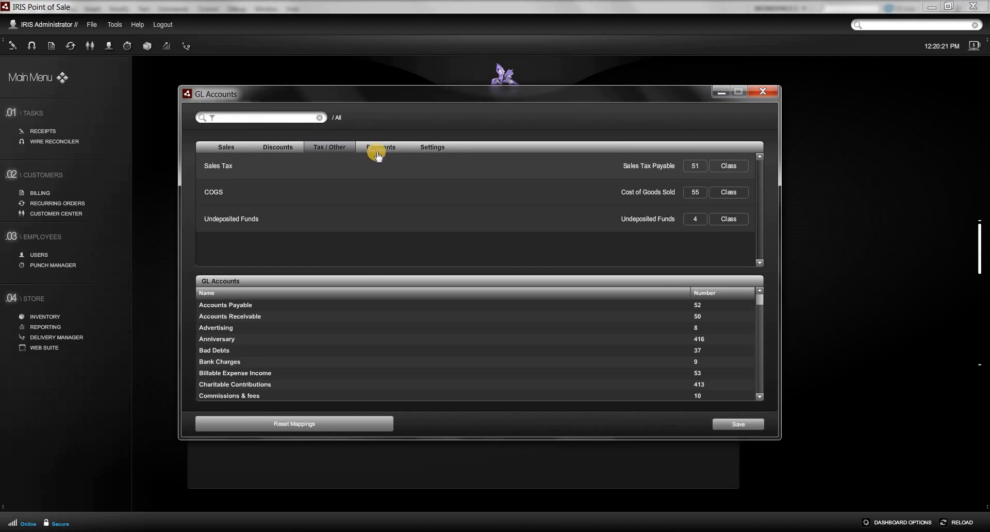
Map the Cash, Check, Visa and AMEX payment types to GL account 4 (Undeposited Funds)
left_click(377, 153)
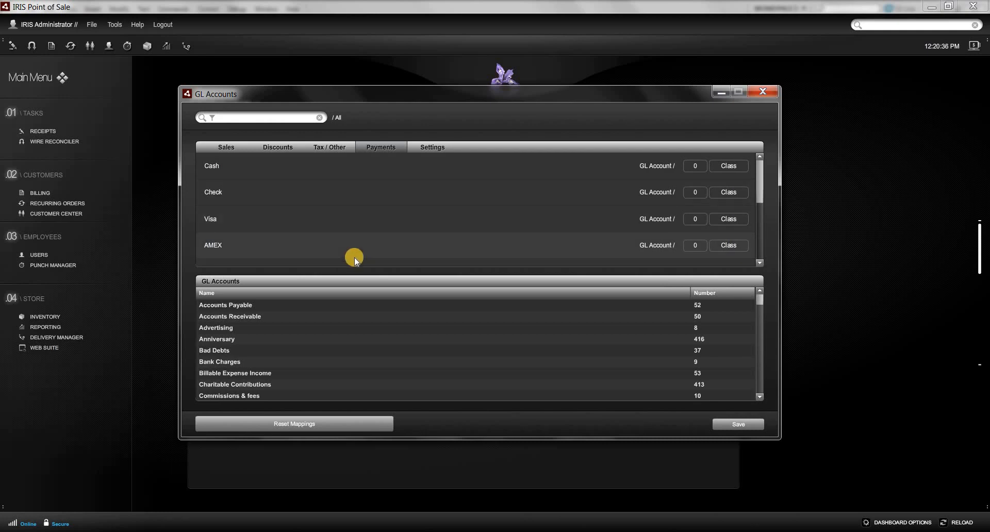
left_click(697, 165)
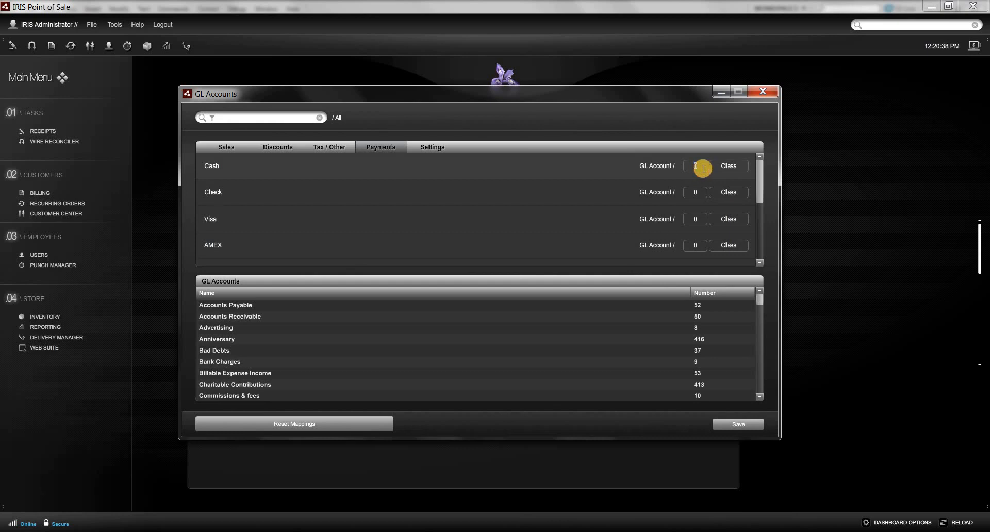
type("4")
left_click(698, 192)
type("4")
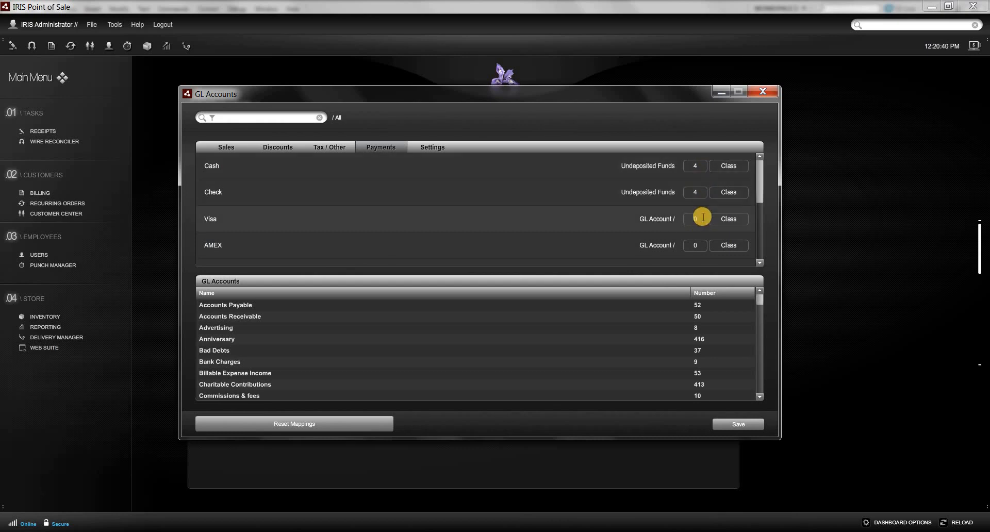
left_click(700, 218)
type("4")
left_click(697, 245)
type("4")
Map the MasterCard, Discover and On Account payment types to GL account 4 (Undeposited Funds)
scroll(696, 216, "down", 1)
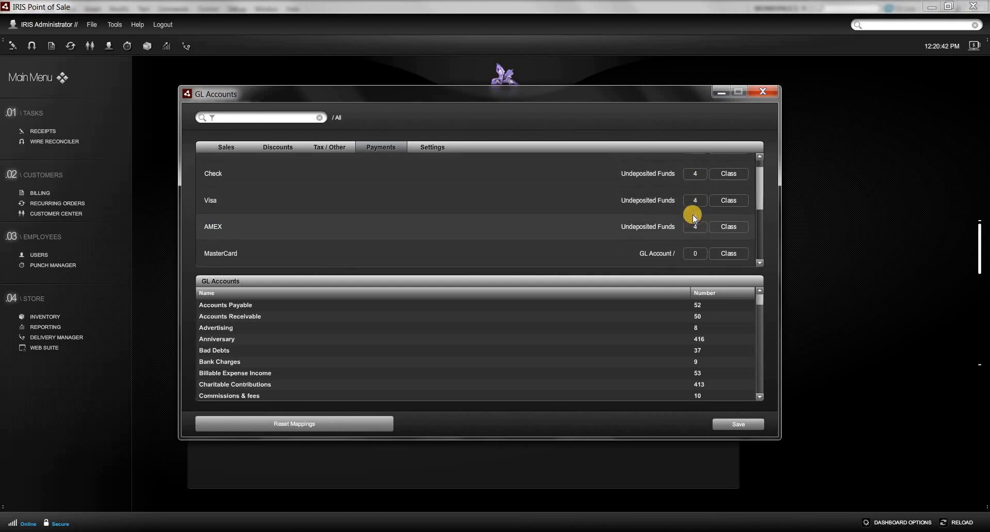
scroll(694, 216, "down", 2)
left_click(696, 209)
type("4")
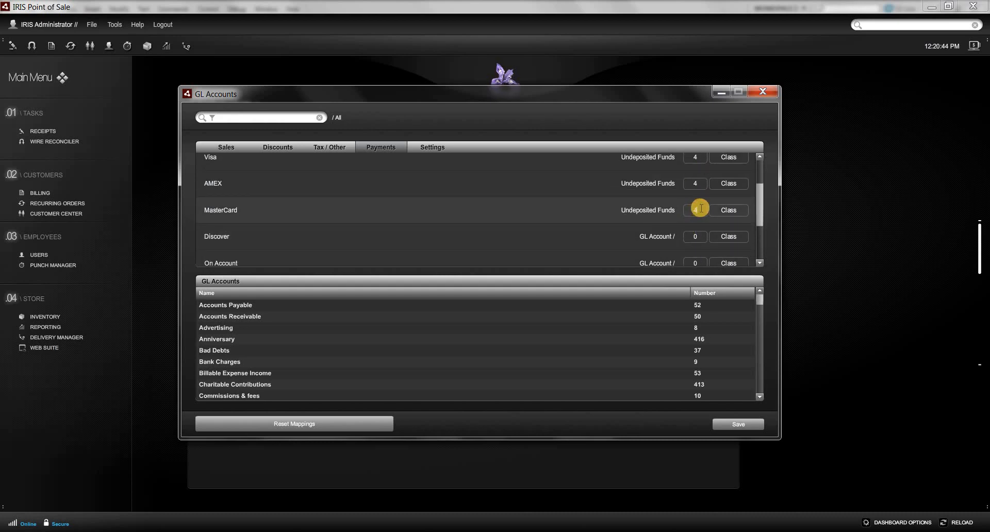
left_click(696, 236)
type("4")
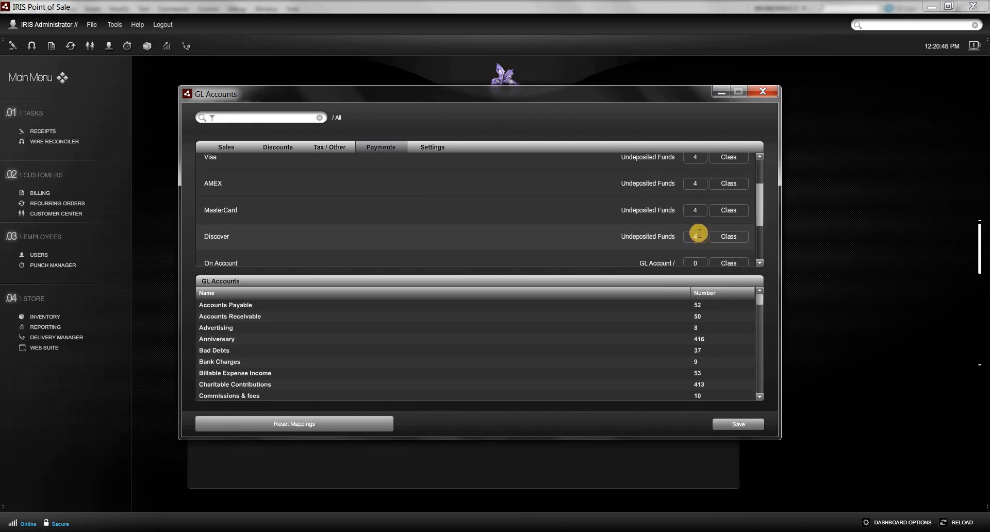
scroll(699, 235, "down", 1)
left_click(696, 238)
type("4")
Search the GL accounts for "char" and map the Donation payment type to account 413 (Charitable Contributions)
scroll(694, 227, "down", 2)
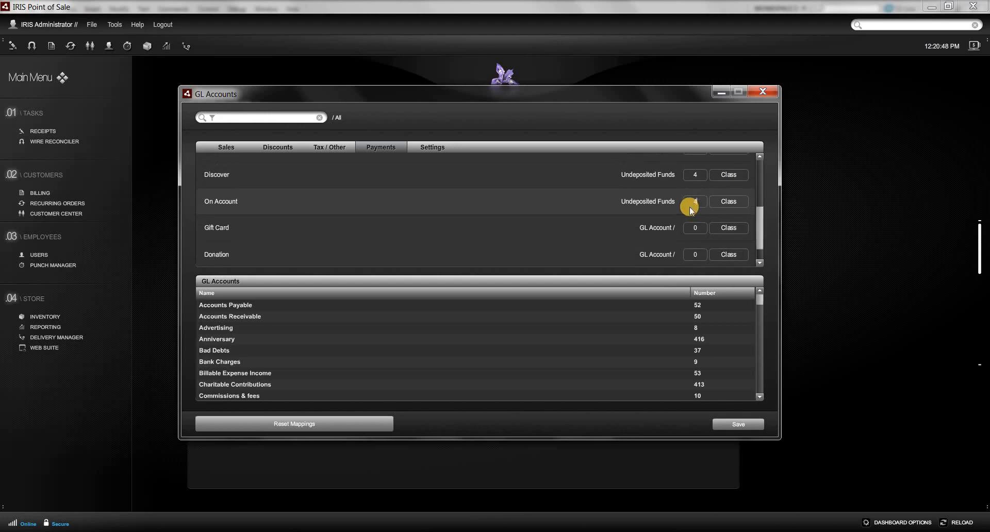
scroll(670, 232, "down", 1)
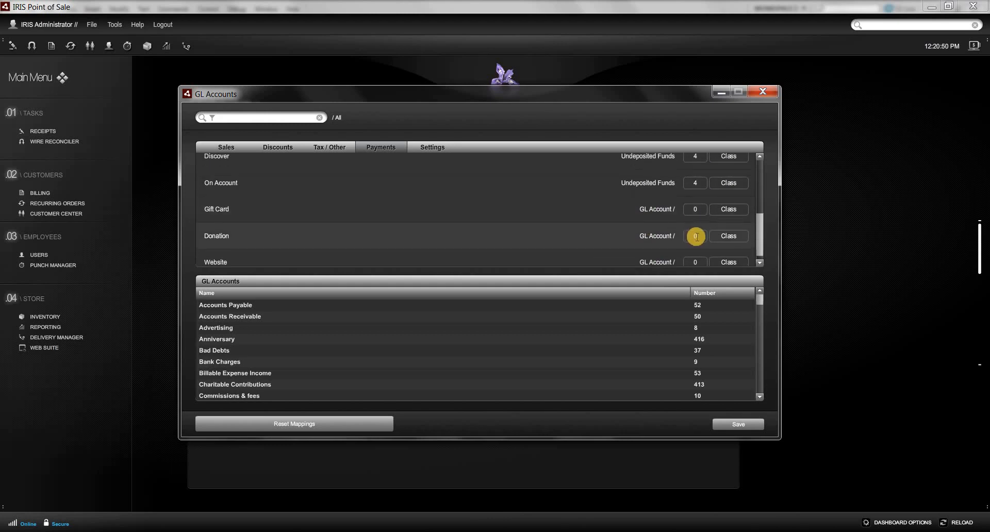
scroll(465, 242, "down", 1)
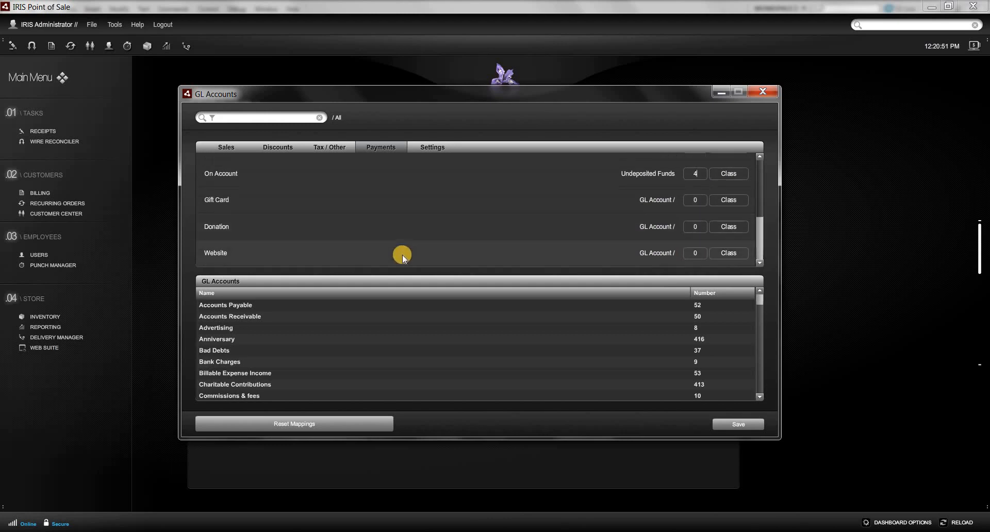
left_click(698, 226)
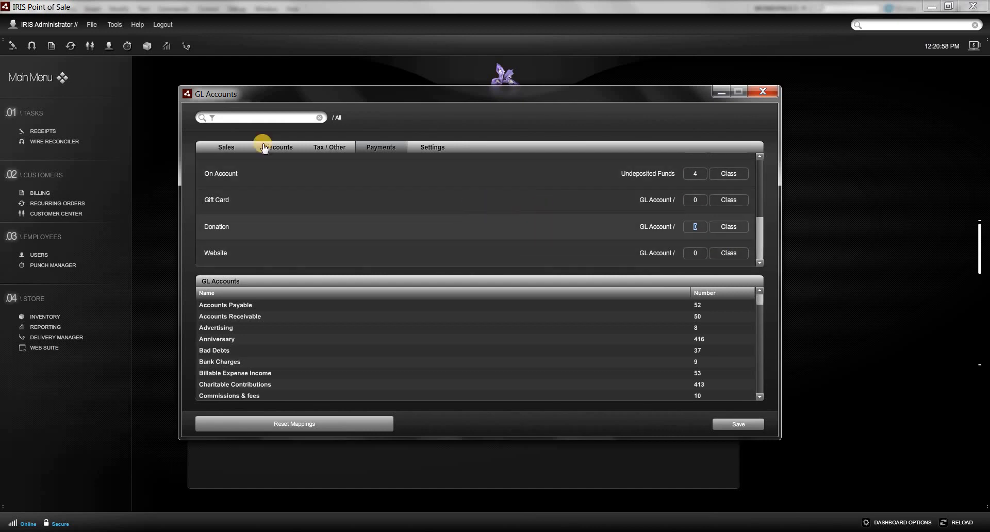
left_click(279, 117)
type("char")
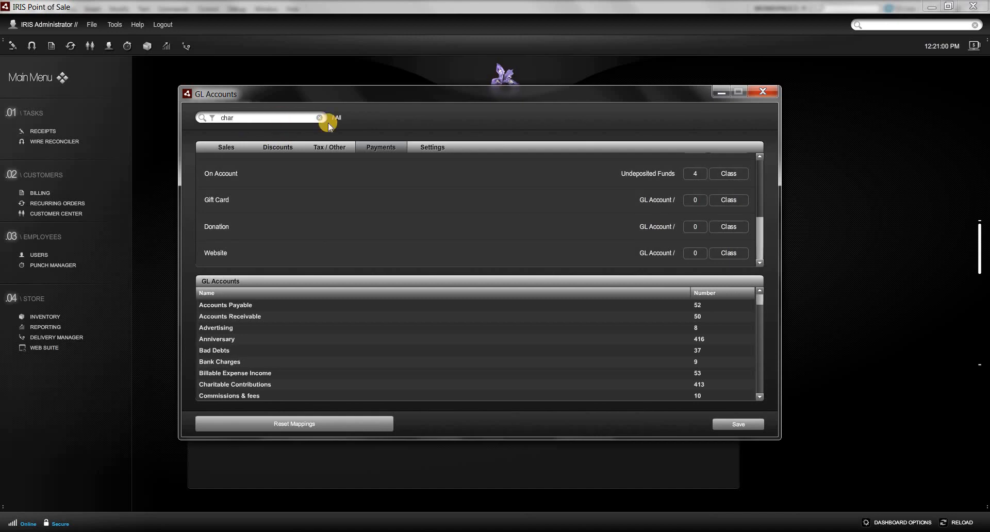
key("Return")
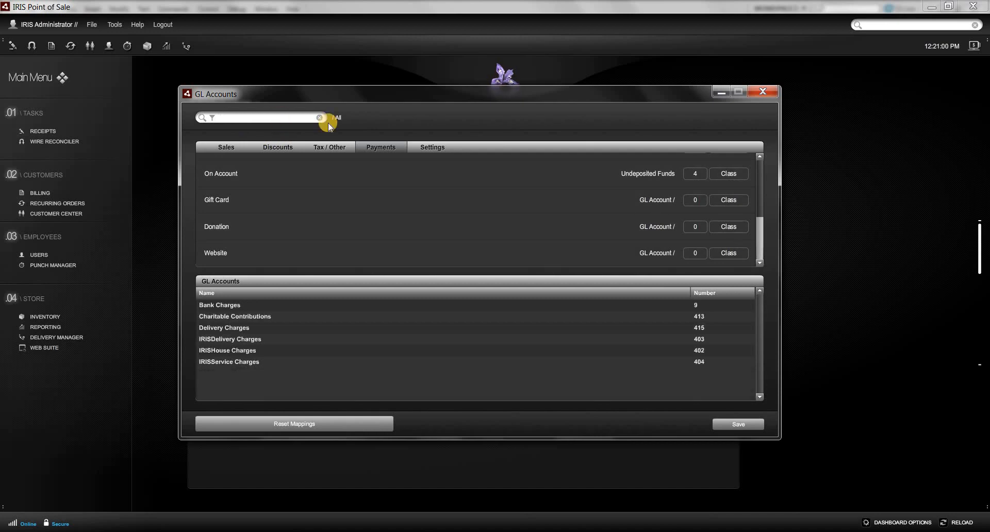
left_click(290, 317)
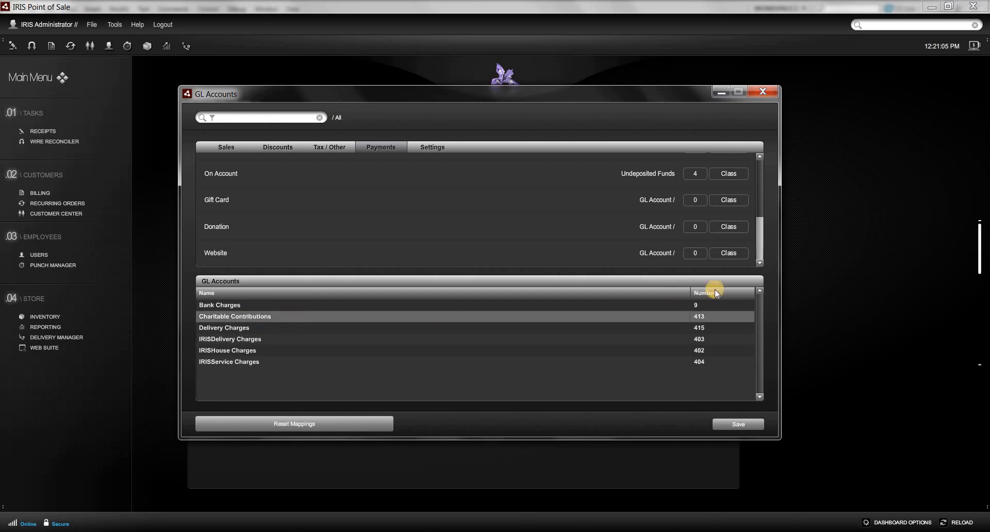
left_click(691, 228)
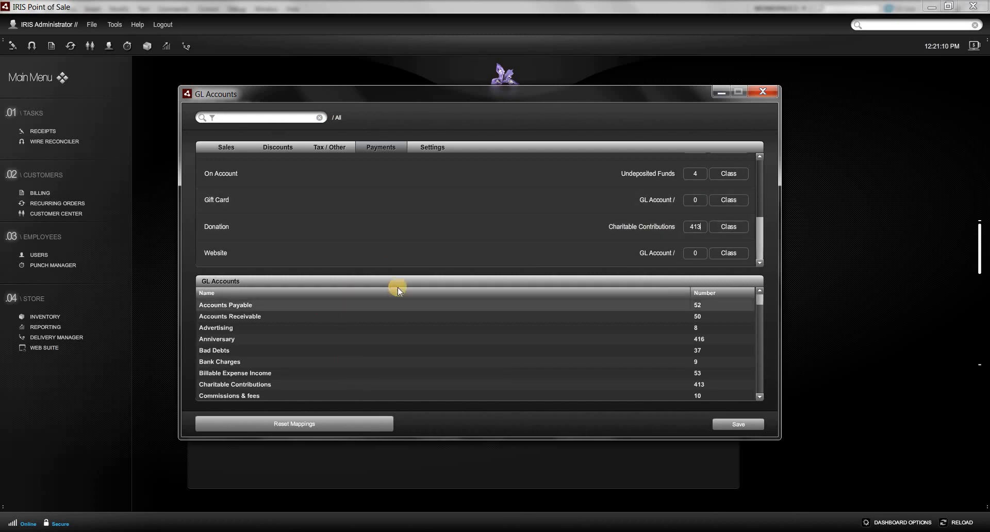
Save the payment type mappings, check the sales mappings once more, and close the GL Accounts window
scroll(413, 183, "up", 5)
left_click(736, 424)
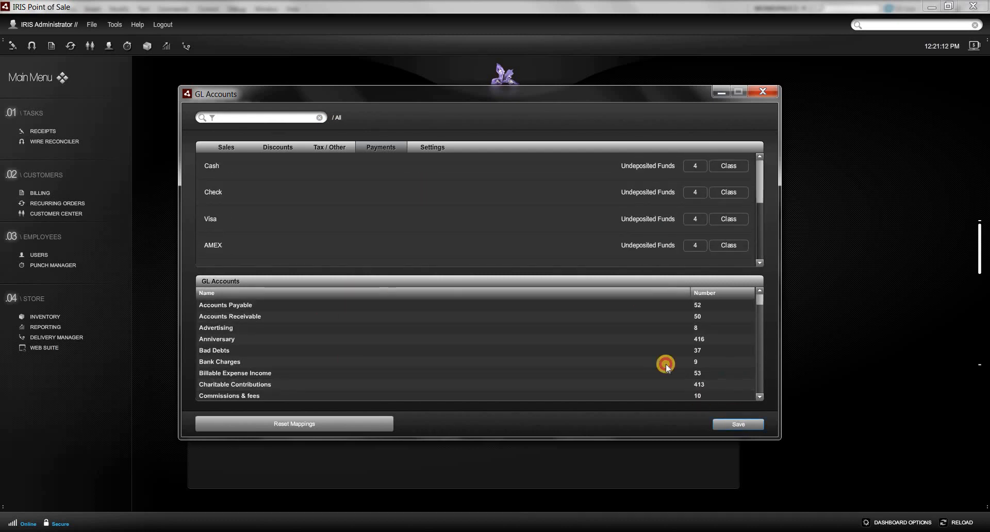
left_click(542, 307)
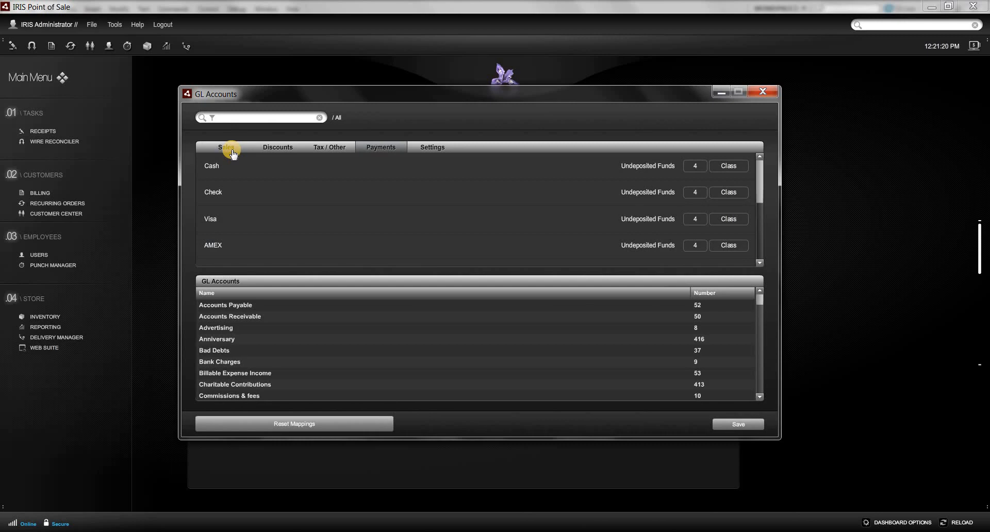
left_click(274, 150)
left_click(223, 148)
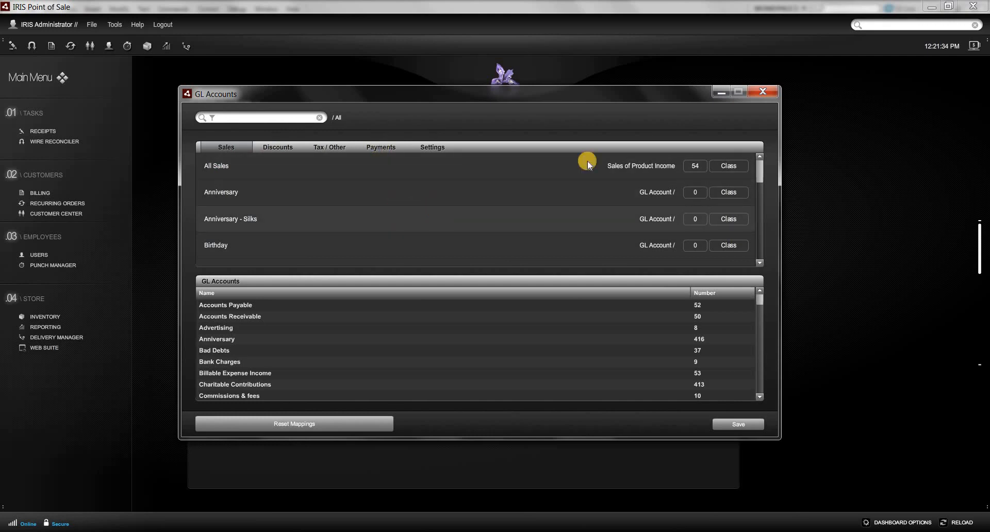
left_click(763, 93)
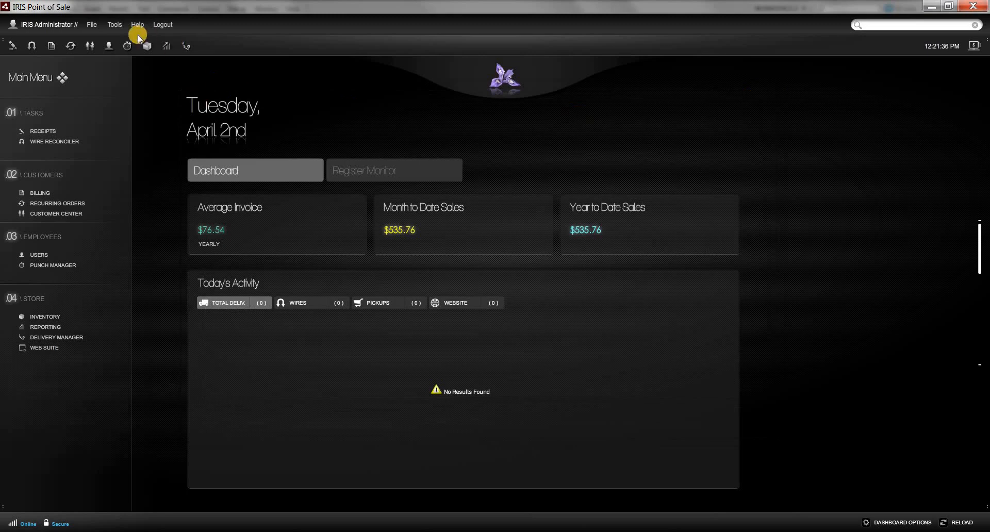
Run the QuickBooks Online Daily Sync for 04/02/2019 and confirm the data export
left_click(116, 26)
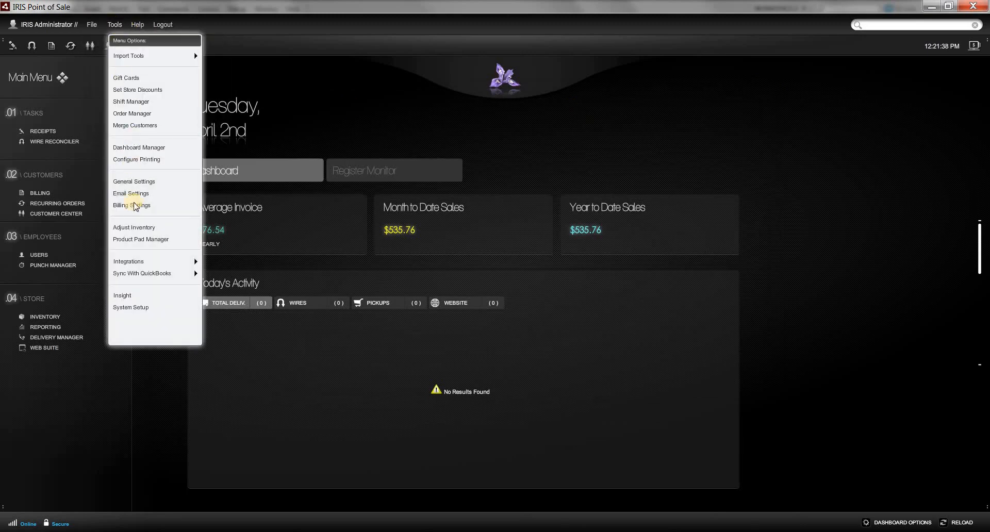
mouse_move(146, 278)
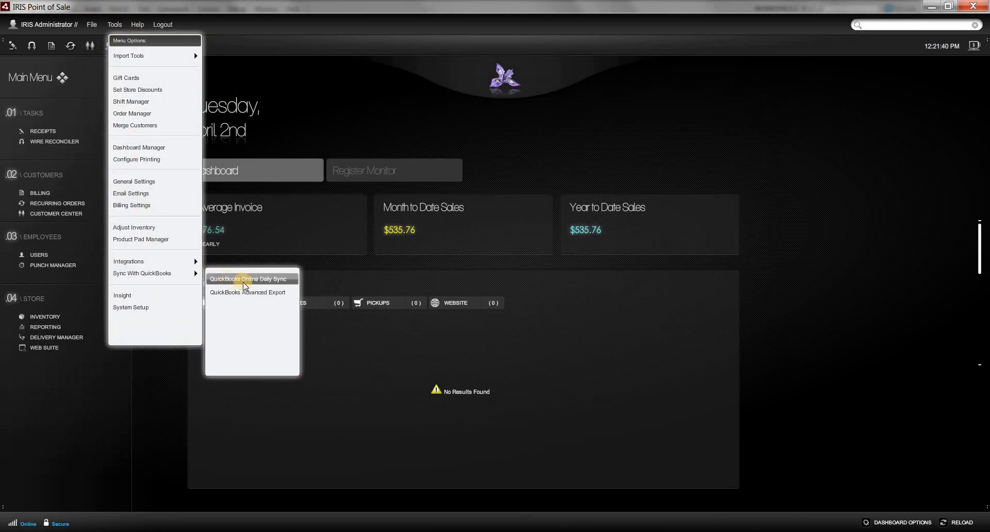
left_click(263, 281)
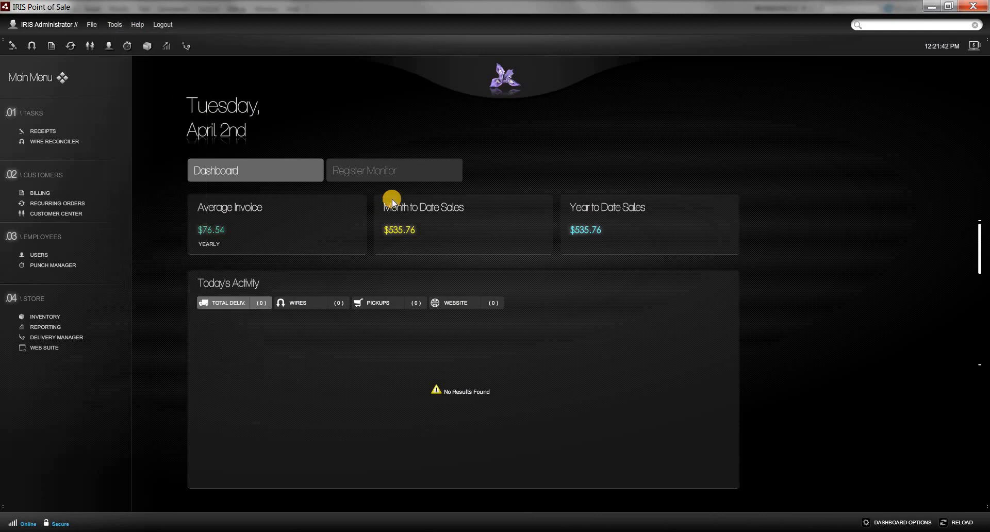
left_click_drag(497, 98, 440, 93)
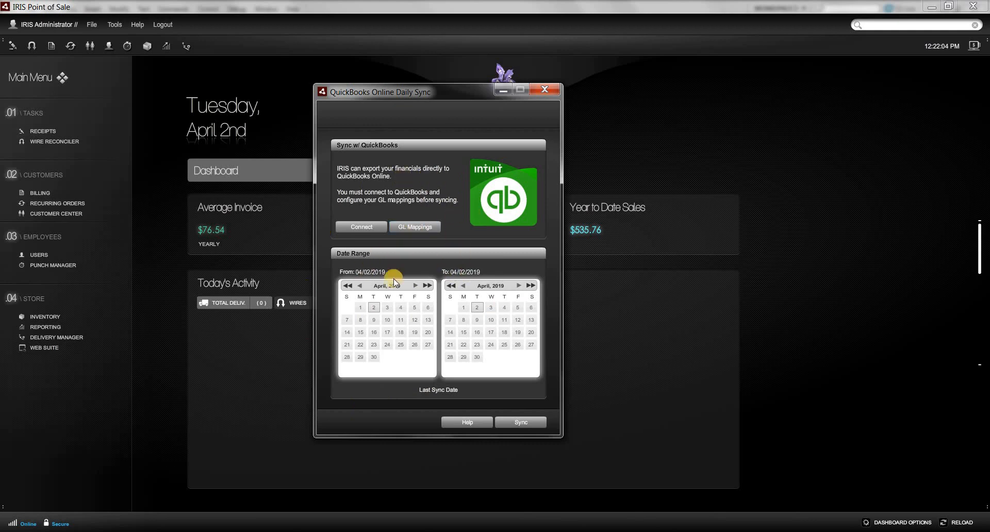
left_click(521, 423)
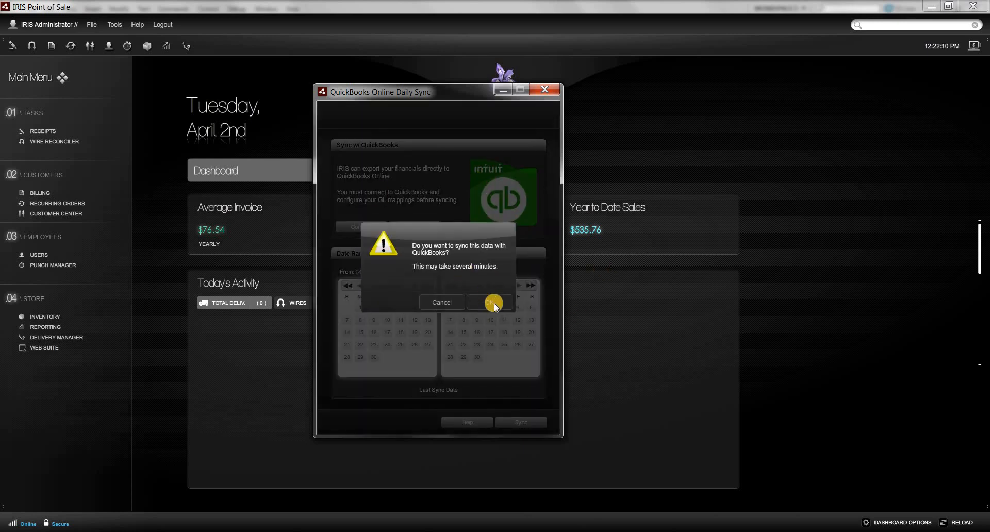
left_click(493, 303)
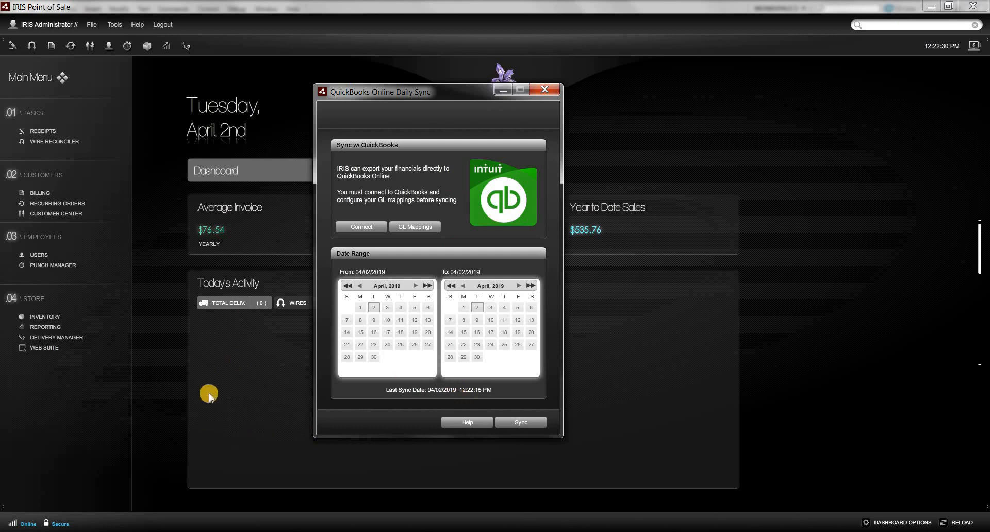
Switch to QuickBooks Online in Firefox, reload the Undeposited Funds register, and review its synced transactions
mouse_move(83, 531)
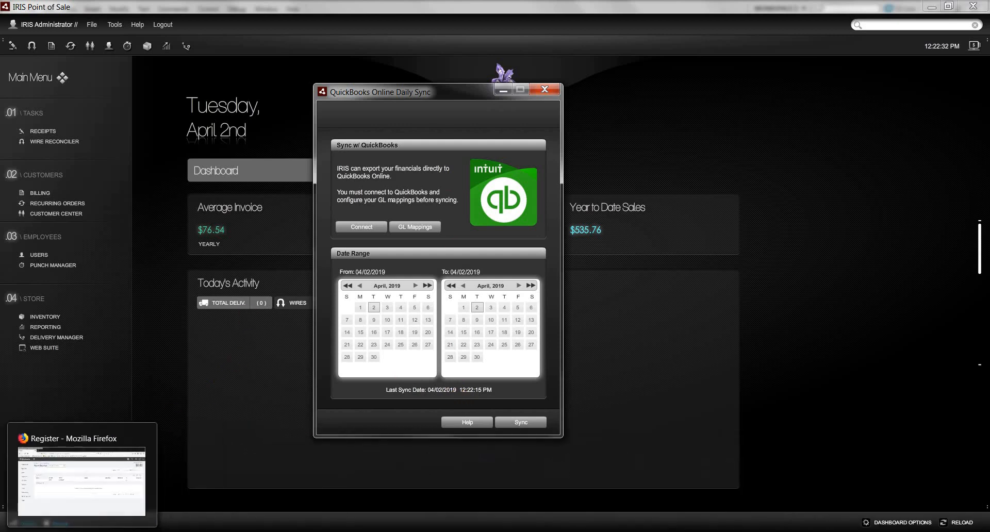
left_click(81, 481)
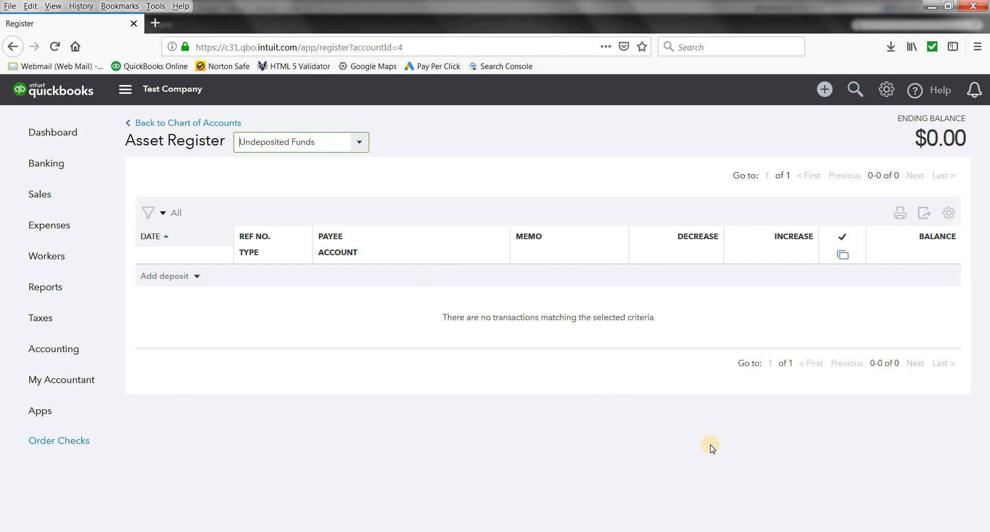
left_click(54, 46)
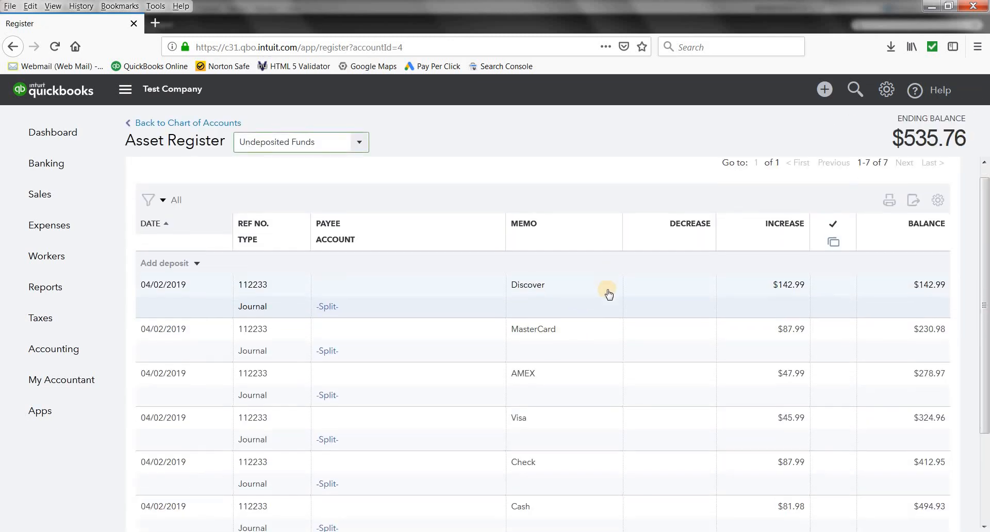
scroll(607, 290, "down", 2)
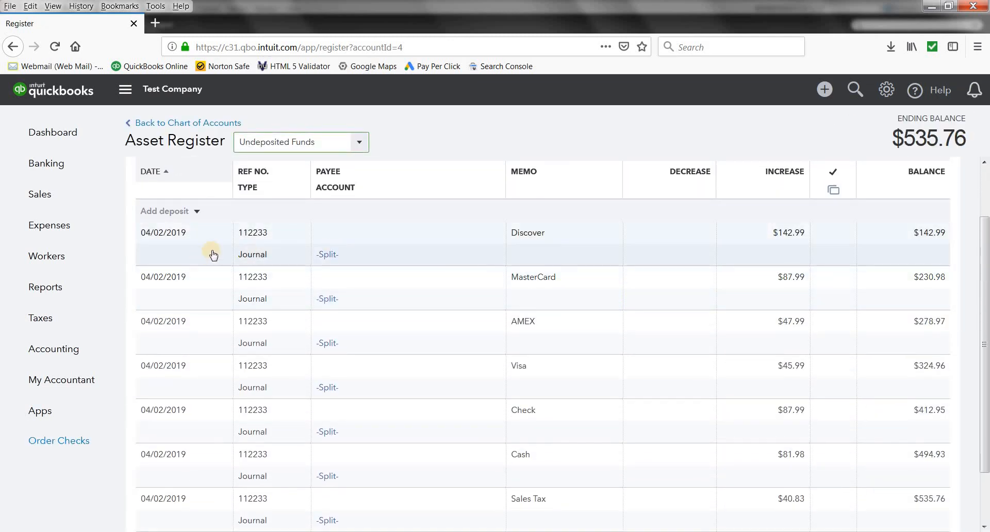
scroll(660, 240, "down", 2)
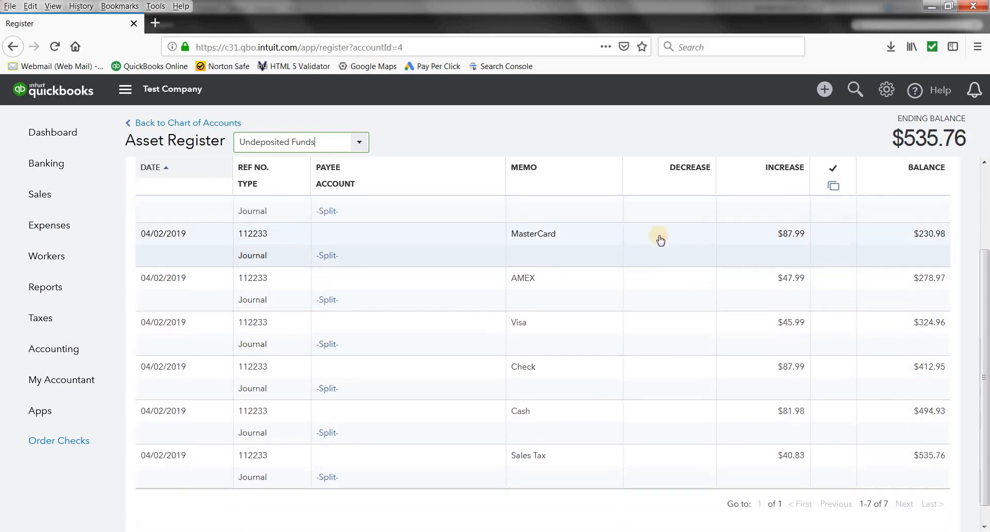
scroll(661, 240, "down", 1)
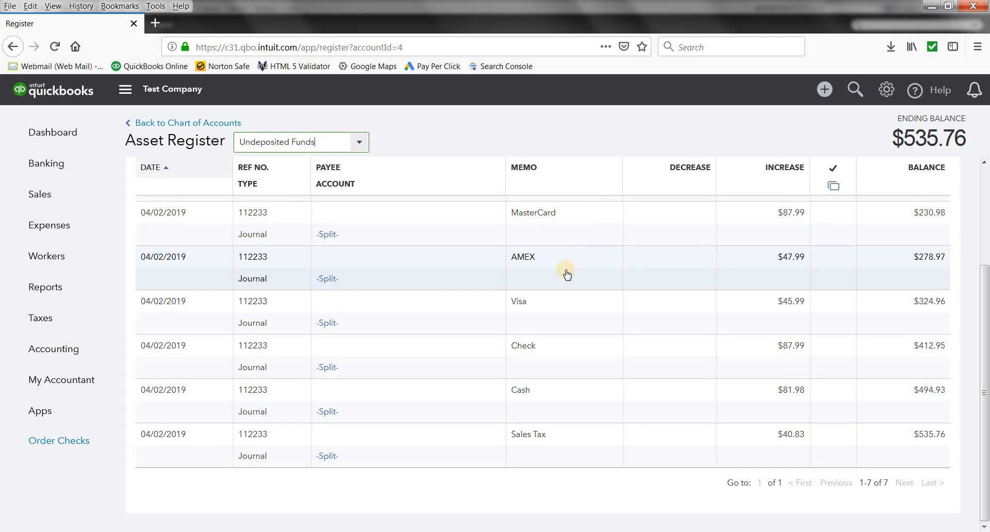
scroll(567, 274, "up", 5)
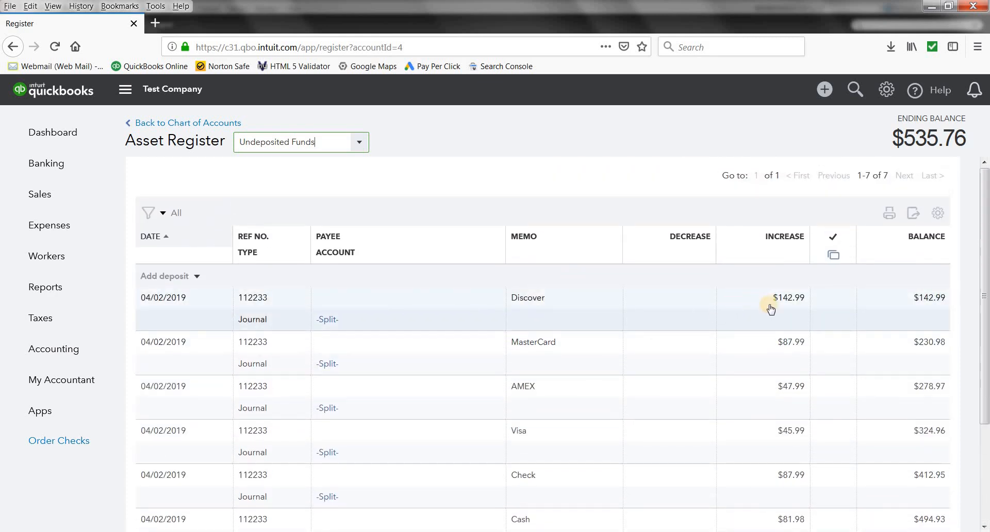
Open the full journal entry behind the Discover transaction and examine its account, debit and credit lines
left_click(653, 305)
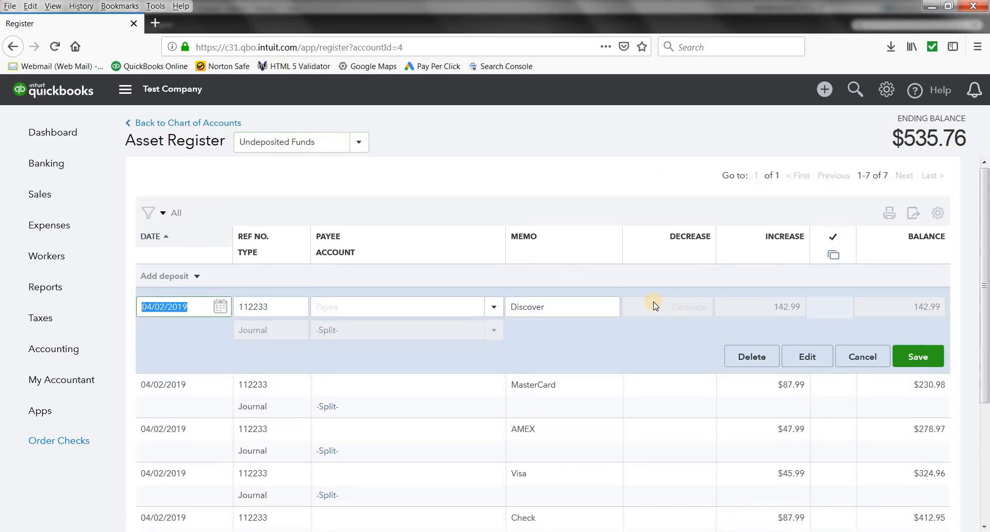
left_click(809, 357)
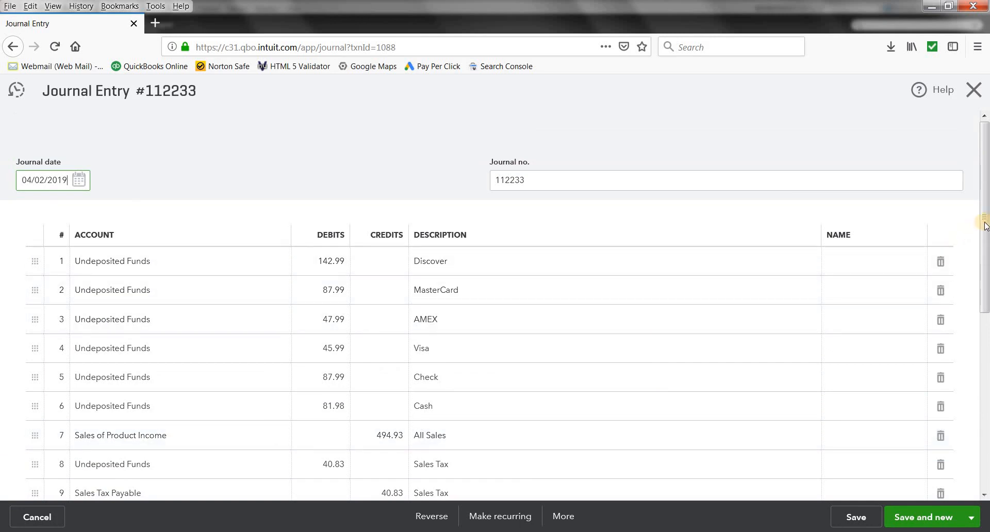
mouse_move(985, 235)
left_mouse_down()
mouse_move(986, 328)
mouse_move(986, 253)
left_mouse_up()
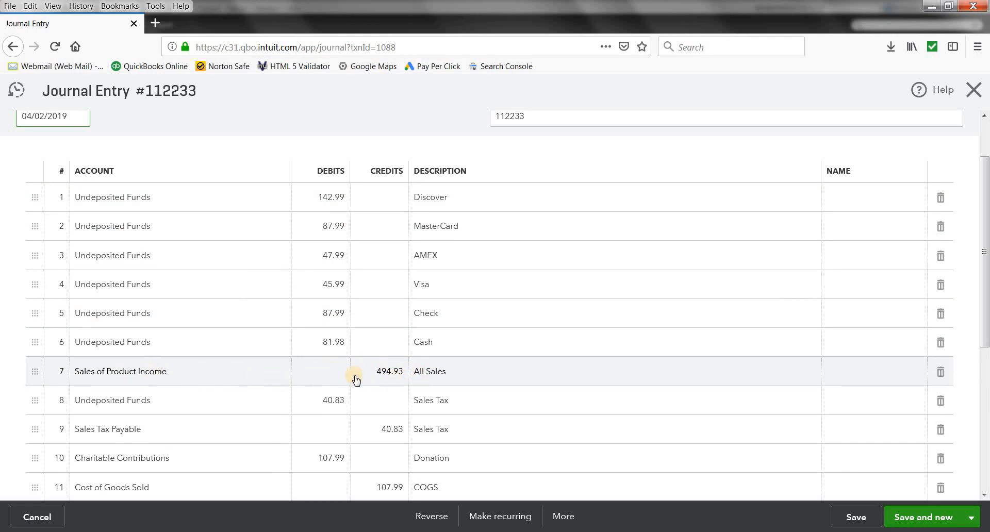
scroll(459, 361, "down", 3)
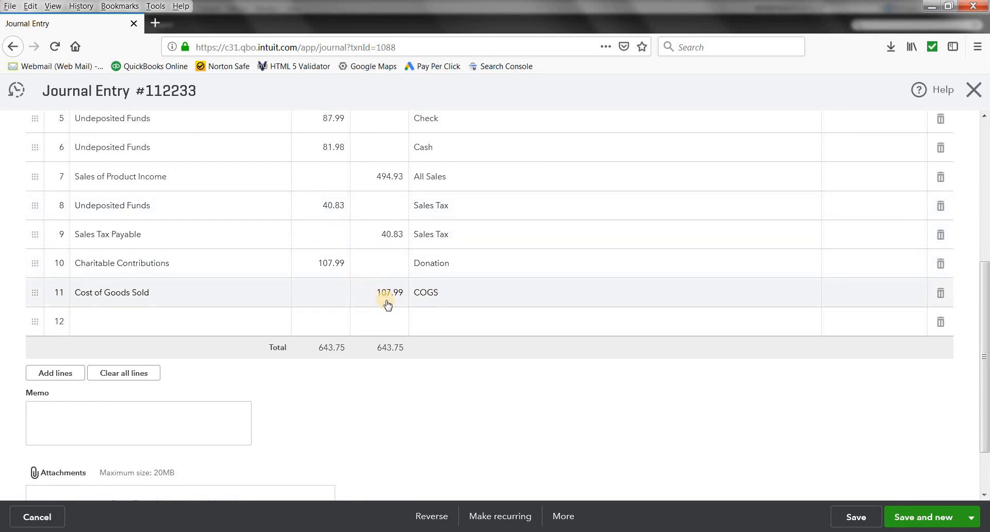
scroll(387, 304, "up", 5)
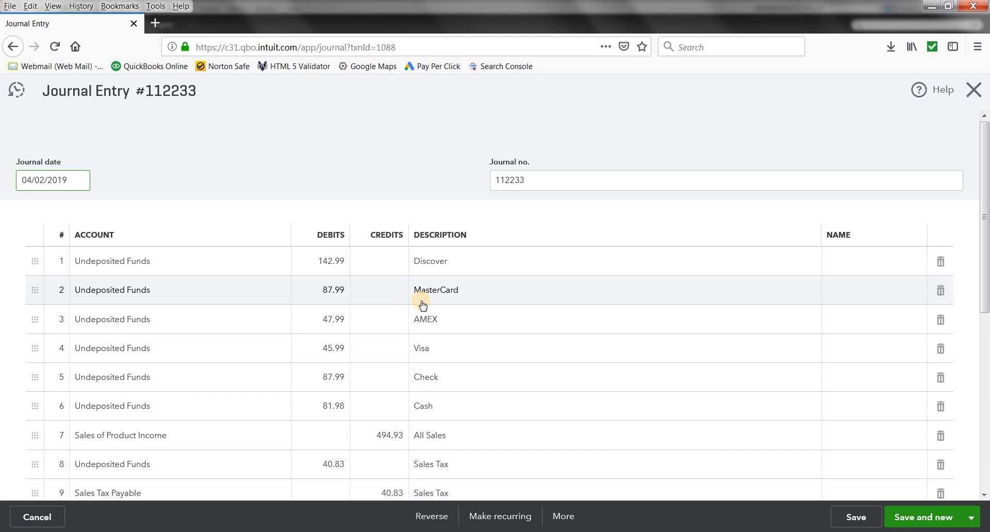
scroll(426, 294, "down", 3)
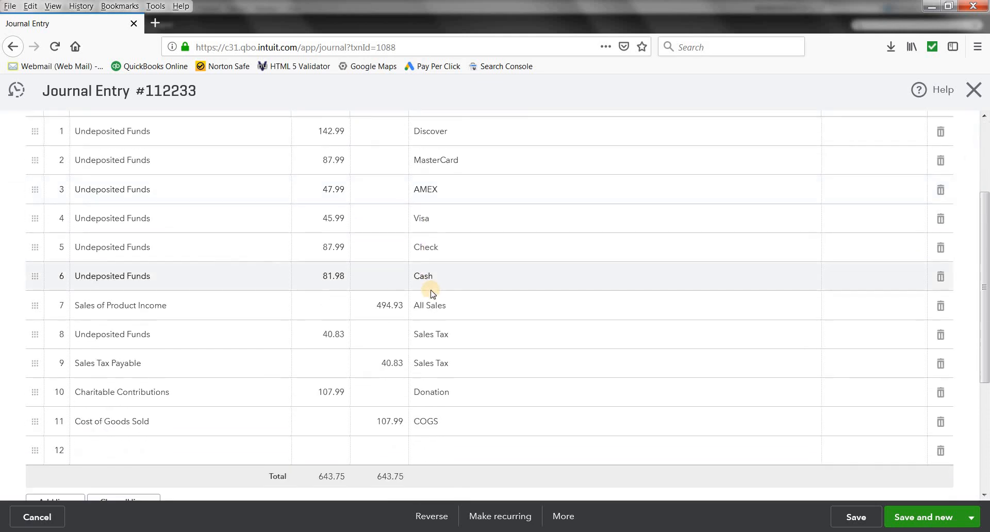
Switch back to the main IRIS Point of Sale window
left_click(452, 531)
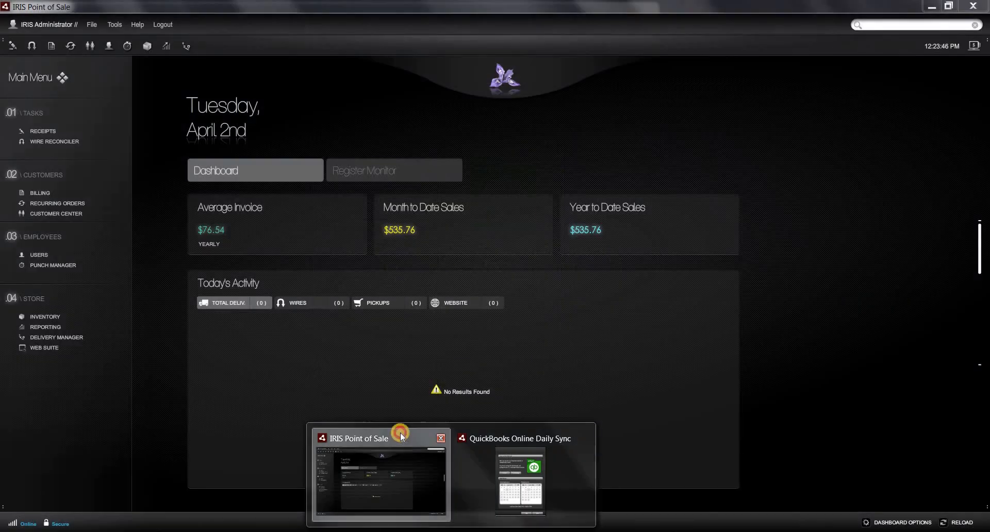
left_click(400, 433)
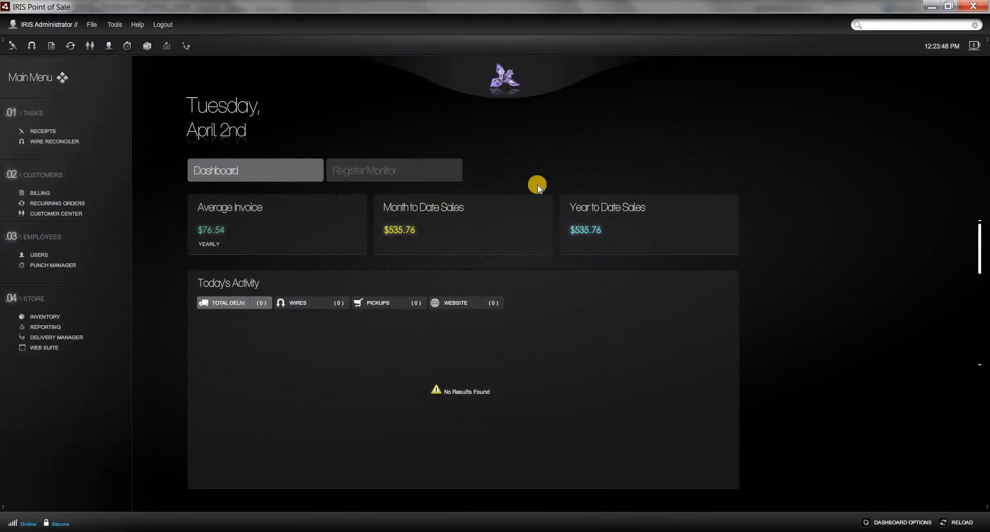